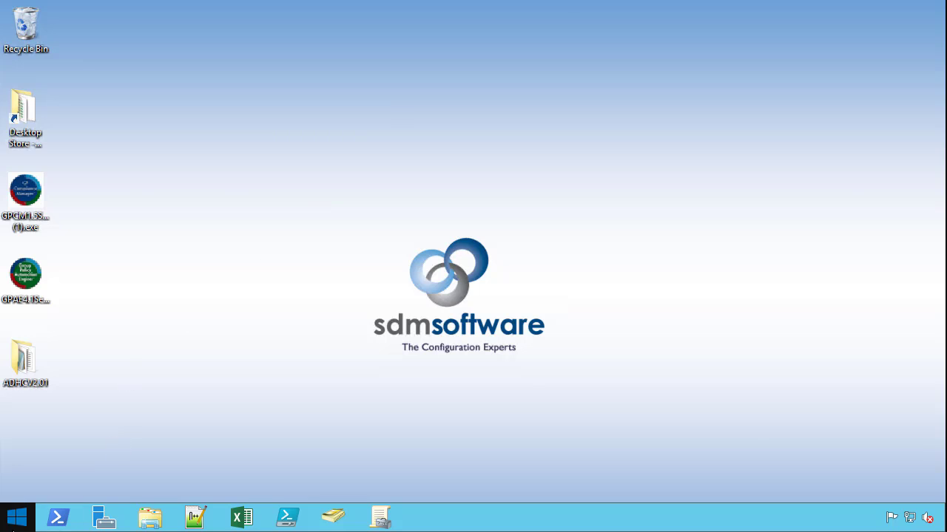
Launch the Registry Policy Viewer tile from the SDM Tools group on the Start screen.
left_click(16, 522)
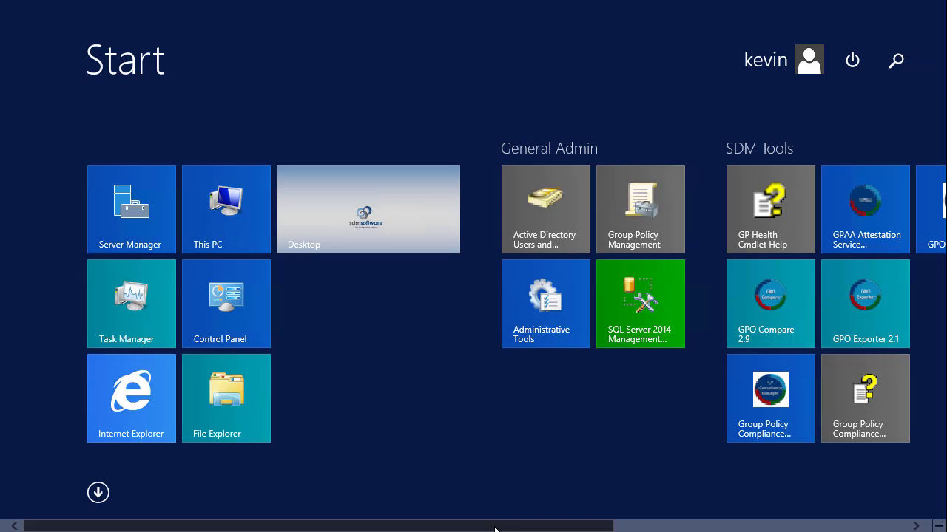
scroll(490, 526, "down", 3)
left_click(668, 217)
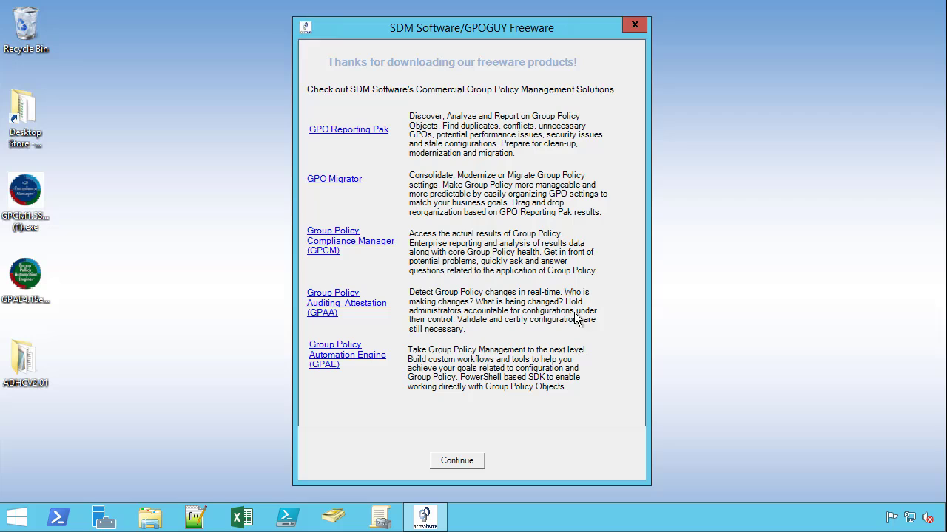
Continue past the freeware notice and pick the win10anniversary GPO on the Computer Side.
left_click(467, 461)
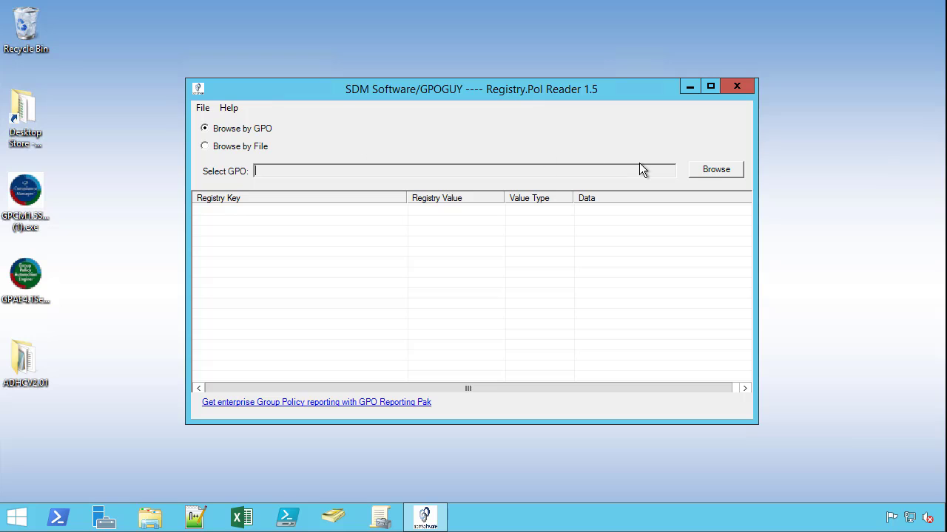
left_click(724, 170)
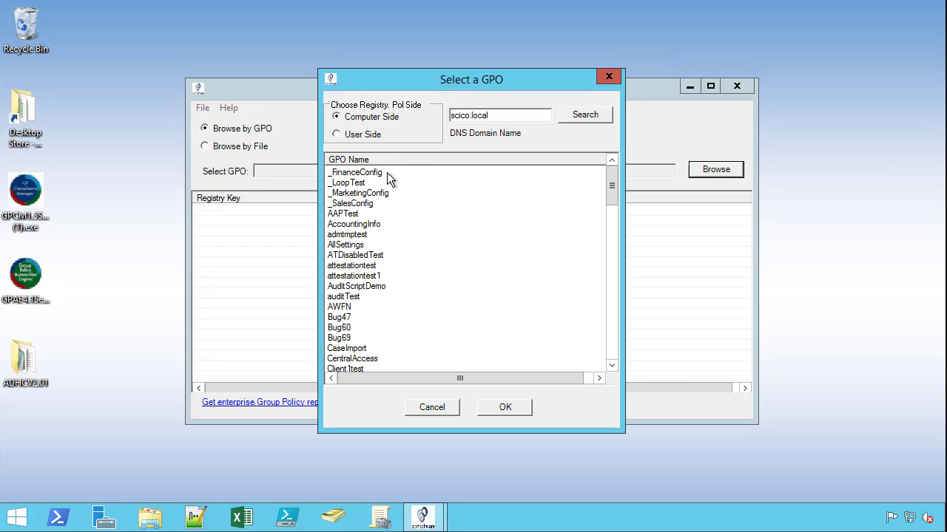
left_click(349, 318)
key("w")
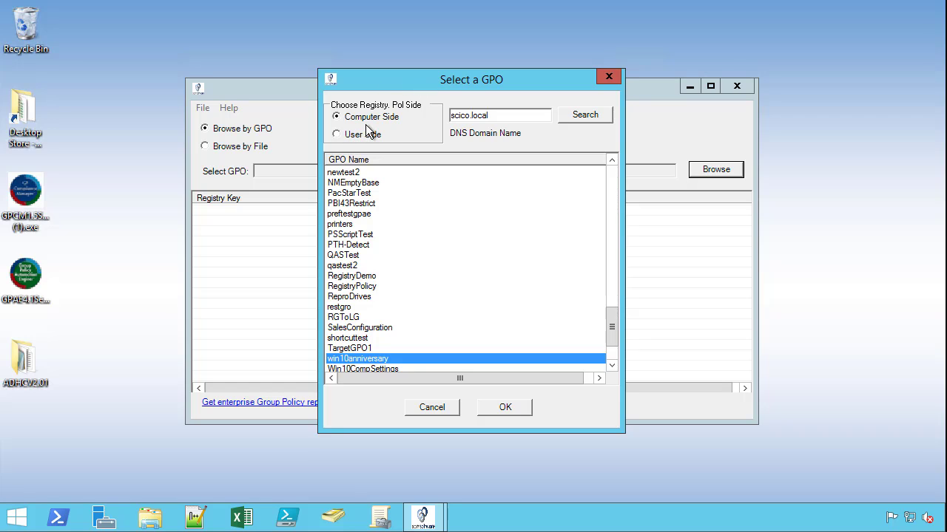
Load win10anniversary's 92 machine settings and widen the Registry Key column and the reader window.
left_click(507, 406)
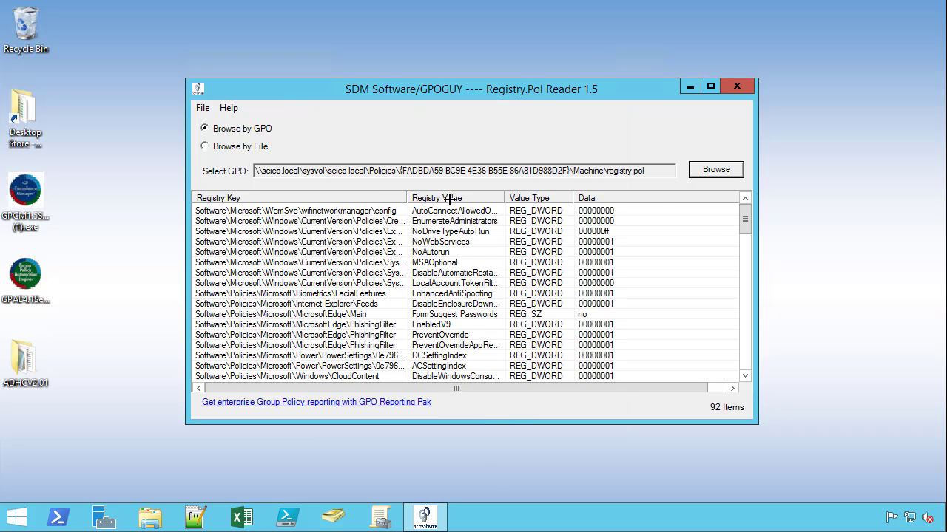
left_click_drag(450, 198, 513, 198)
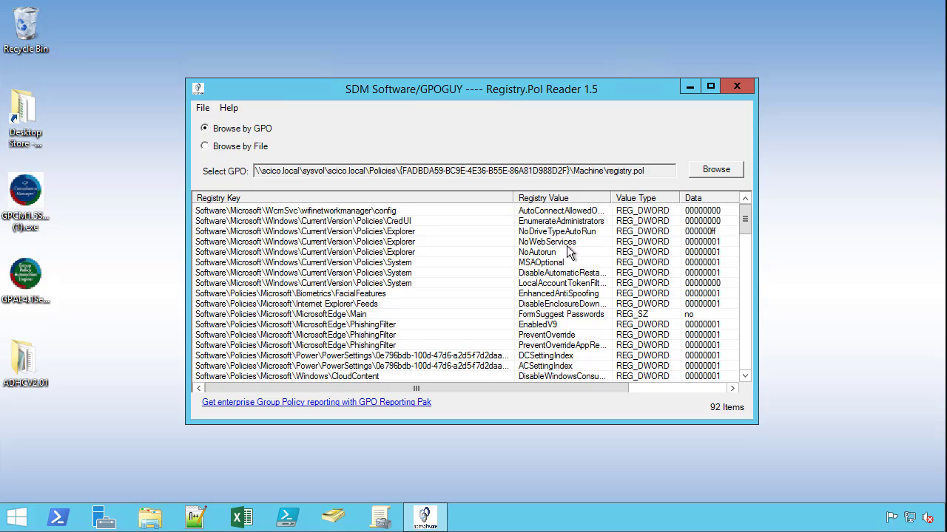
left_click(676, 388)
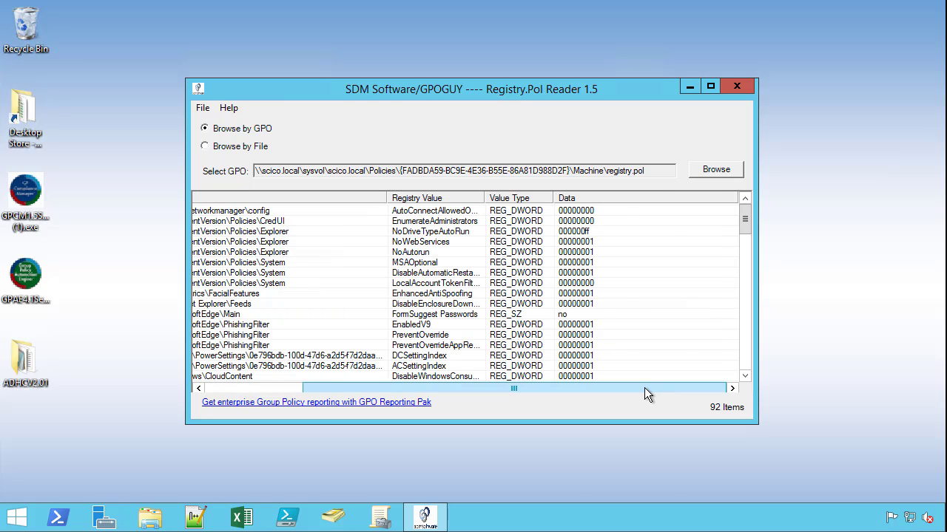
left_click_drag(644, 388, 423, 396)
scroll(468, 338, "down", 3)
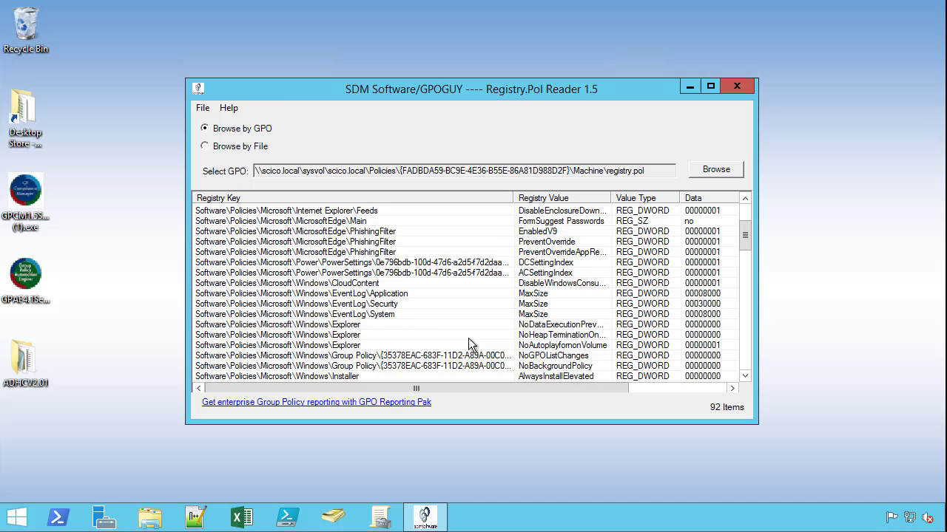
scroll(468, 338, "down", 1)
scroll(468, 338, "down", 5)
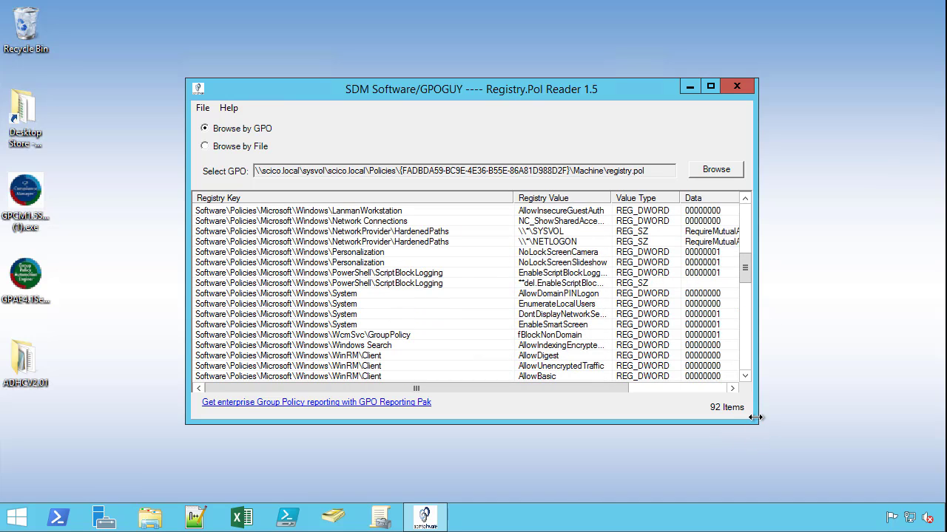
left_click_drag(753, 420, 828, 411)
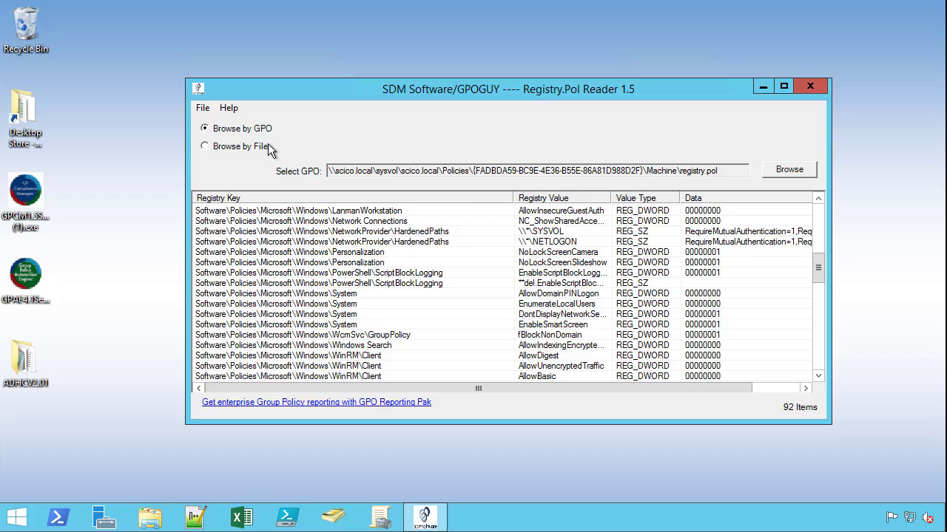
Export the policy list with Save to CSV as test.csv on the Desktop.
left_click(200, 111)
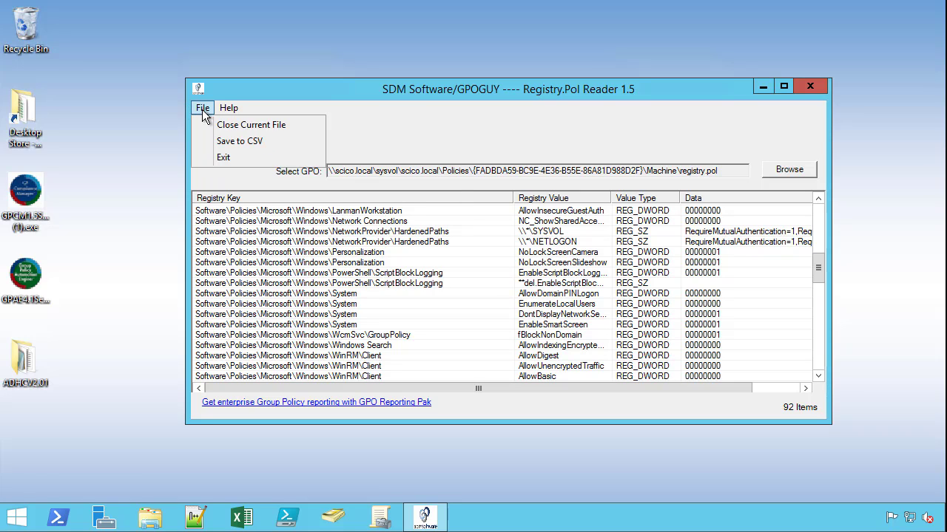
left_click(228, 146)
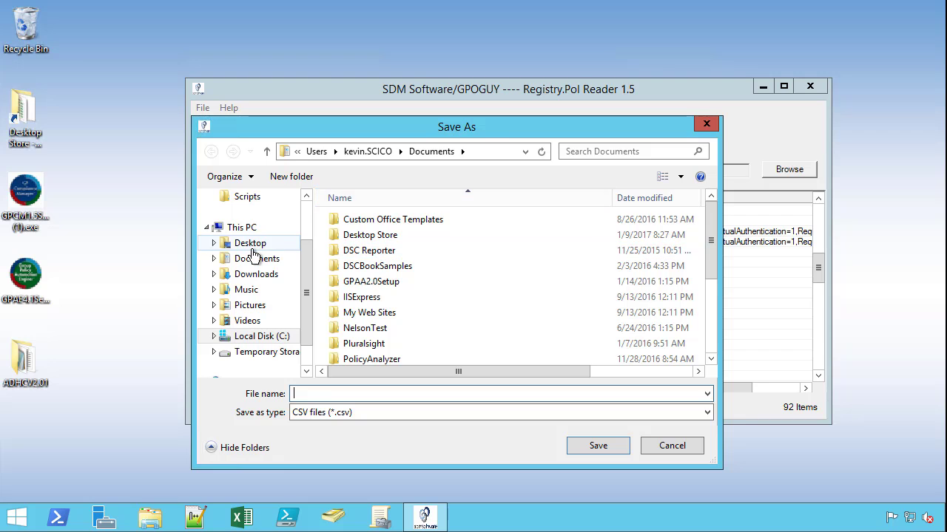
left_click(250, 243)
left_click(381, 395)
type("te")
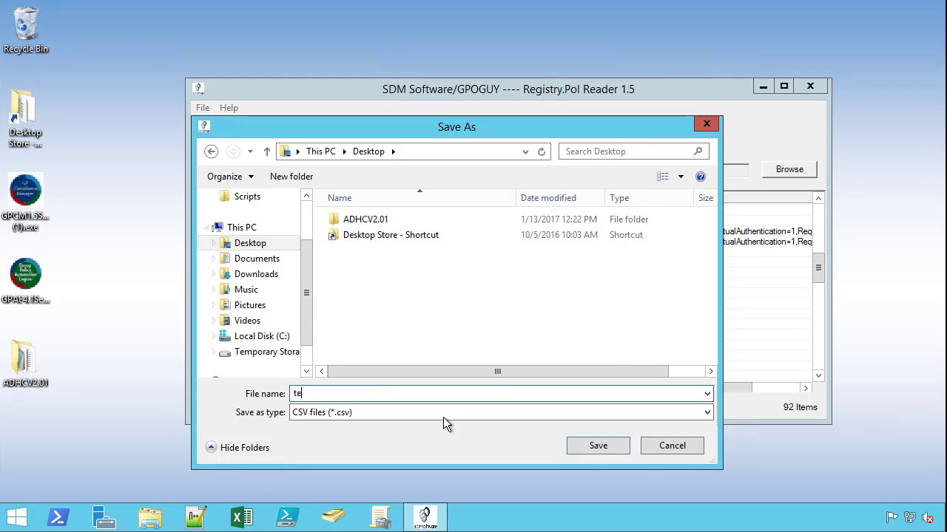
type("st")
left_click(591, 447)
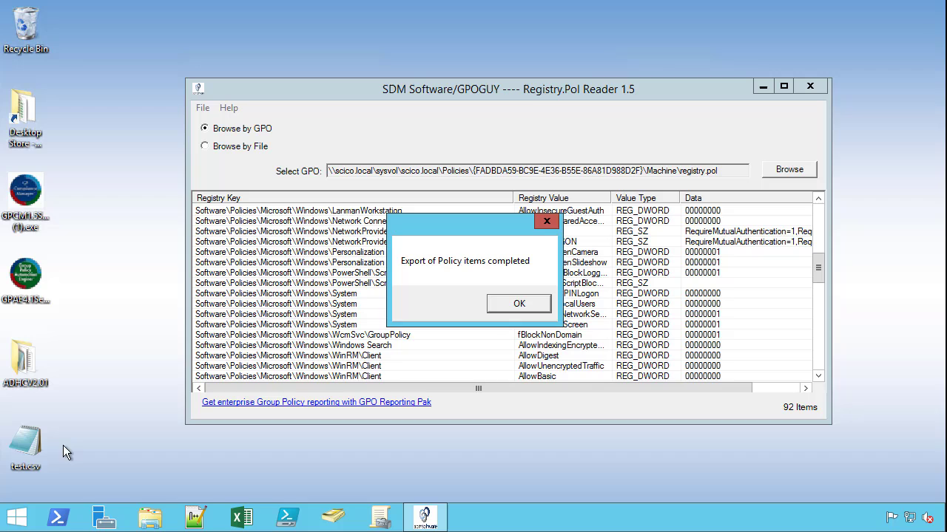
Copy the six rows from AllowDomainPINLogon through Windows Search.
left_click(509, 307)
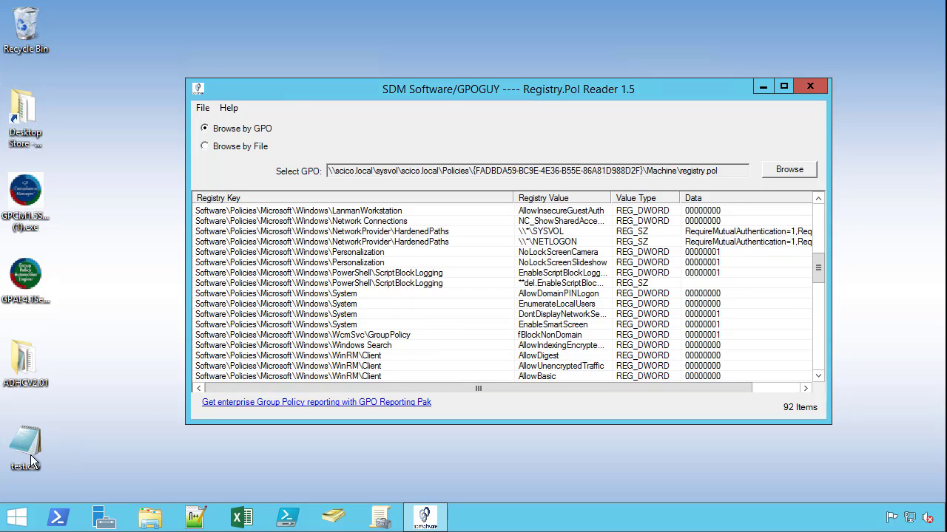
right_click(357, 294)
left_click(334, 345, "shift")
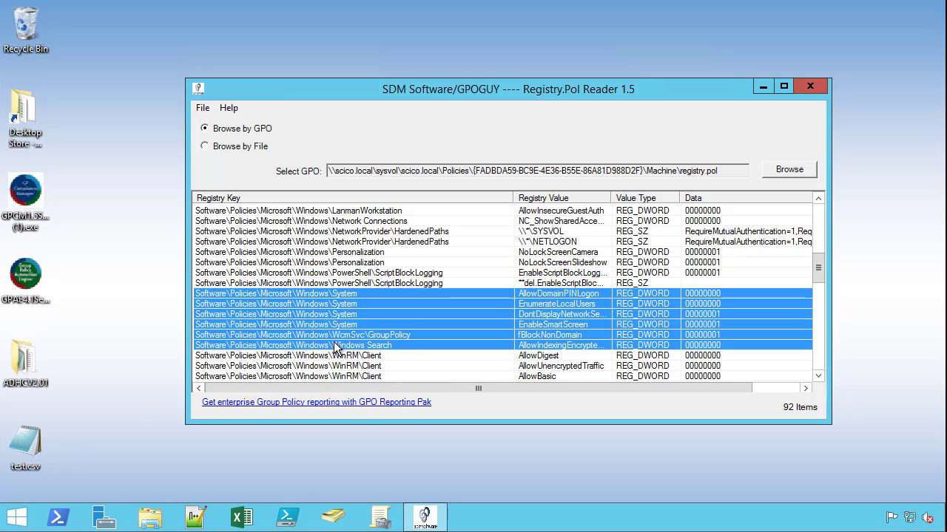
right_click(336, 347)
left_click(372, 357)
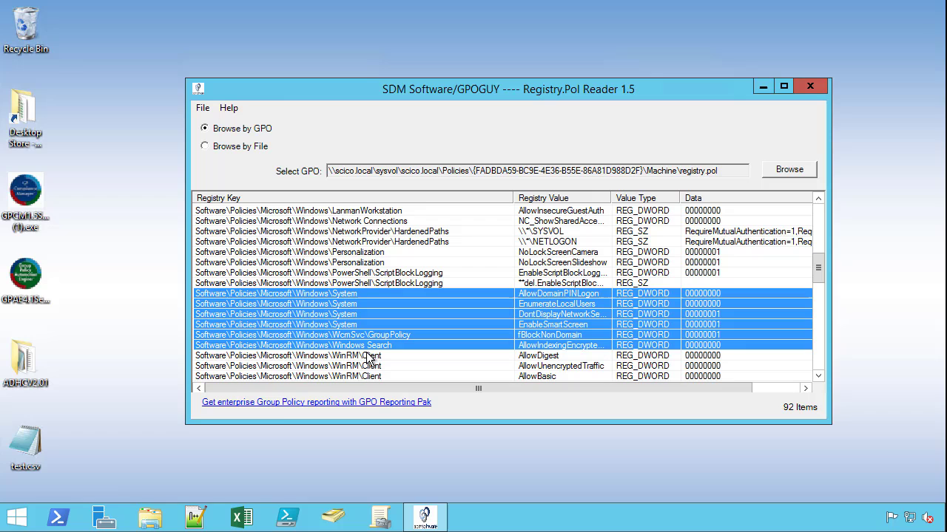
Paste the copied registry rows into a new Notepad window started via Run.
right_click(21, 521)
left_click(60, 474)
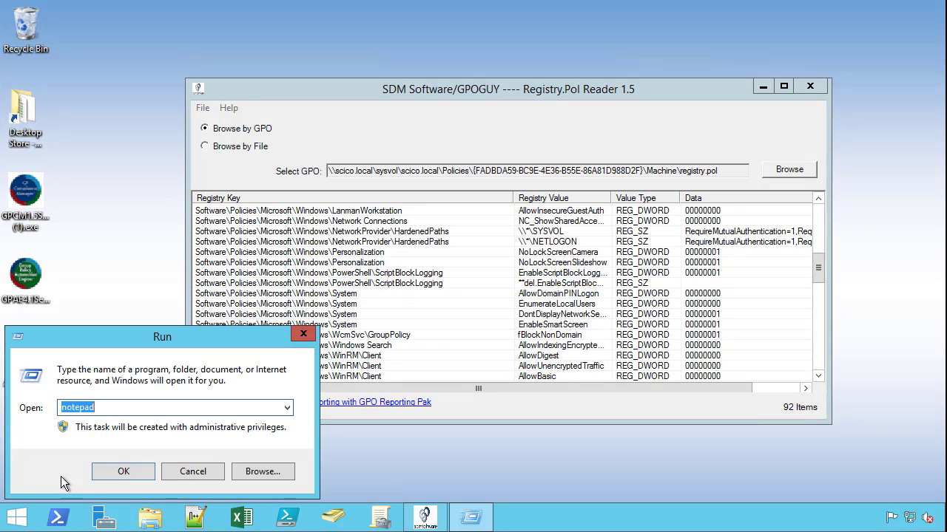
type("note")
key("Down")
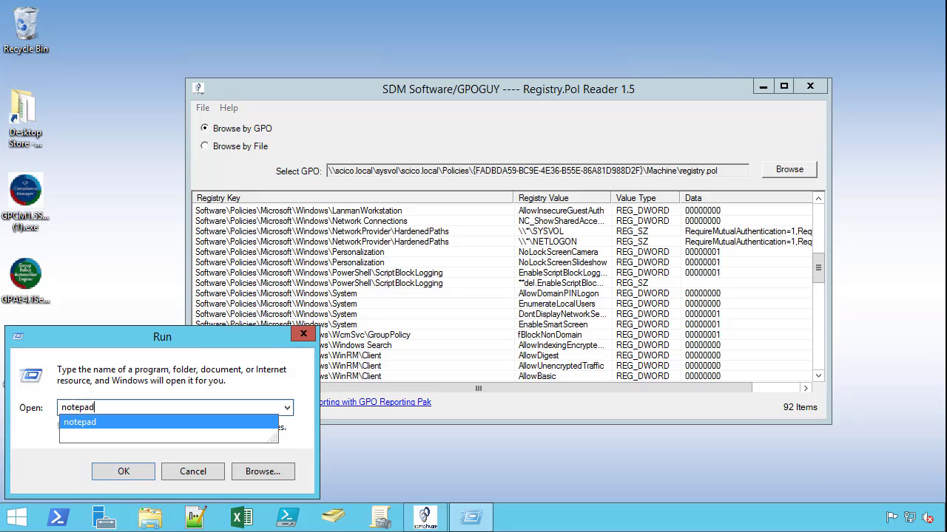
key("Return")
type("Software\\Policies\\Microsoft\\Windows\\System,AllowDomainPINLogon,REG_DWORD,\"00000000\" Software\\Policies\\Microsoft\\Windows\\System,EnumerateLocalUsers,REG_DWORD,\"00000000\" Software\\Policies\\Microsoft\\Windows\\System,DontDisplayNetworkSelectionUI,REG_DWORD,\"00000001\" Software\\Policies\\Microsoft\\Windows\\System,EnableSmartScreen,REG_DWORD,\"00000001\" Software\\Policies\\Microsoft\\Windows\\WcmSvc\\GroupPolicy,fBlockNonDomain,REG_DWORD,\"00000001\" Software\\Policies\\Microsoft\\Windows\\Windows Search,AllowIndexingEncryptedStoresOrItems,REG_DWORD,\"00000000\"")
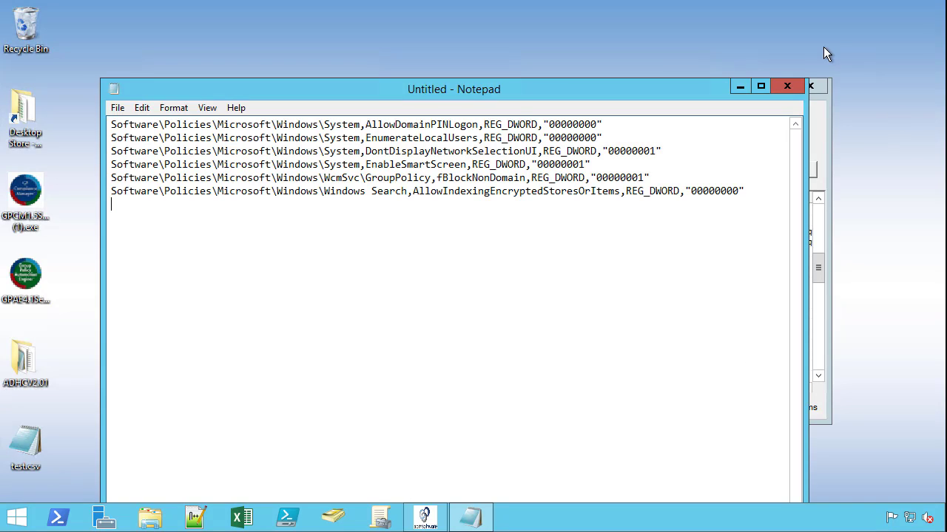
Discard the pasted text, view test.csv in Notepad, then close Notepad and the reader.
left_click(788, 89)
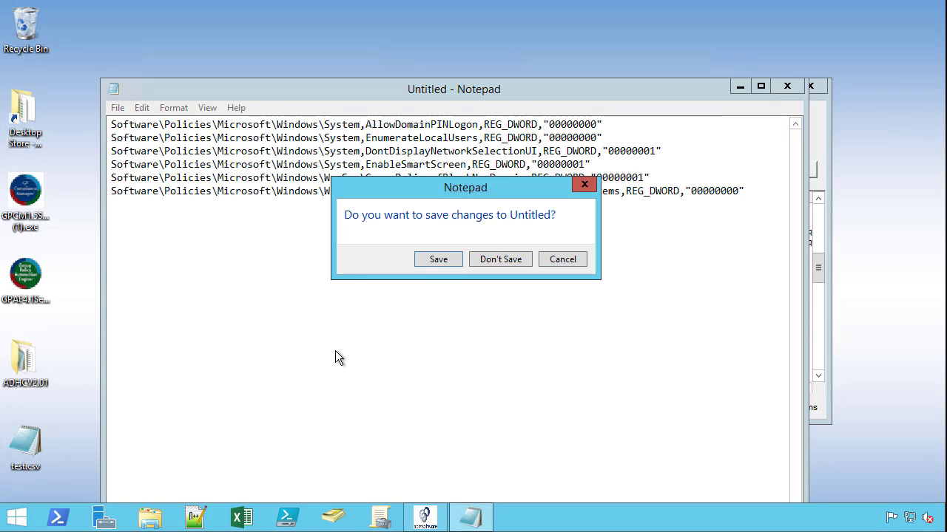
left_click(480, 263)
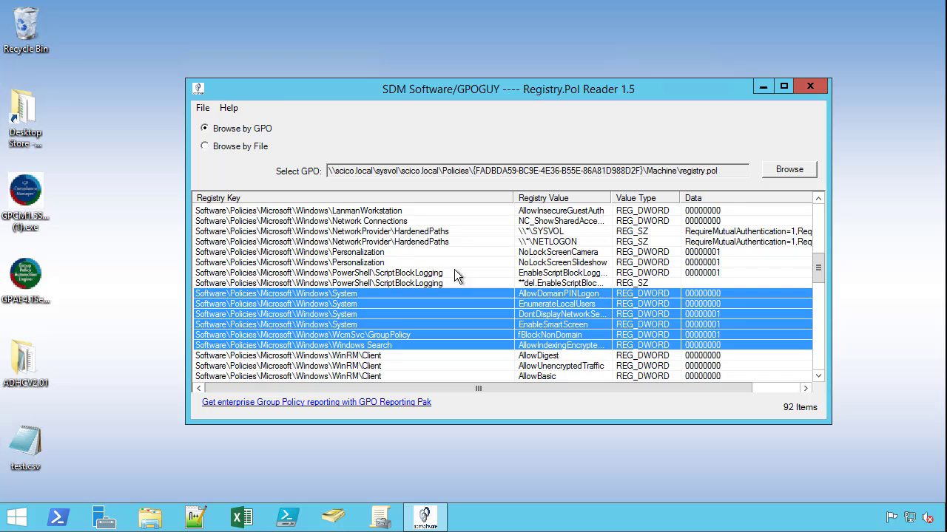
double_click(37, 442)
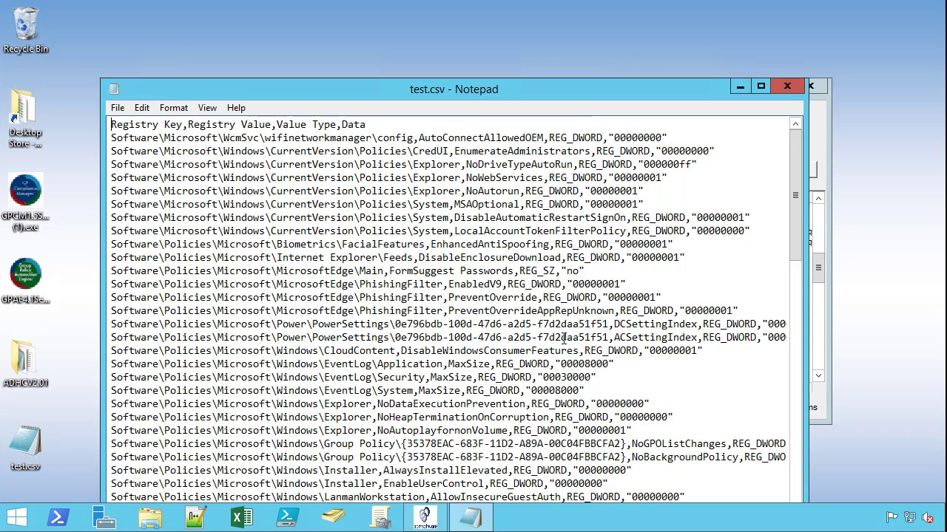
left_click(787, 87)
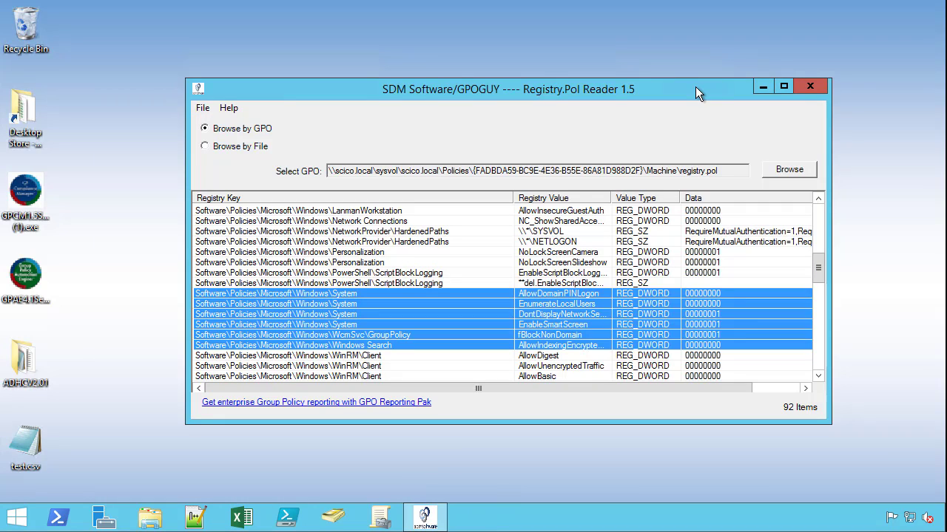
left_click_drag(695, 86, 652, 80)
left_click(769, 81)
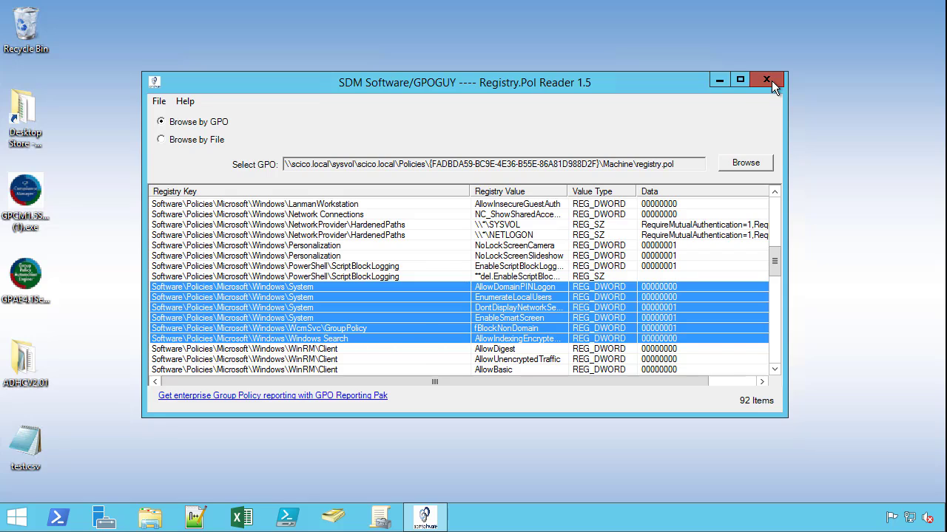